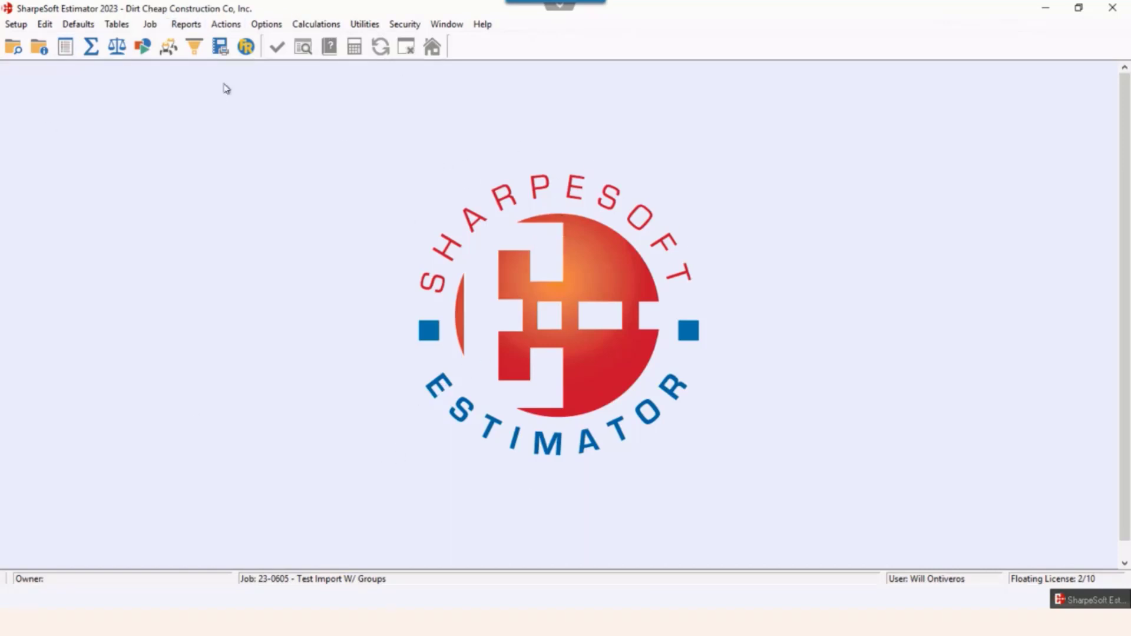
- Open the empty Job Bid Items list for Test Import W/ Groups and bring up its context menu
{"action": "left_click", "coordinate": [158, 27]}
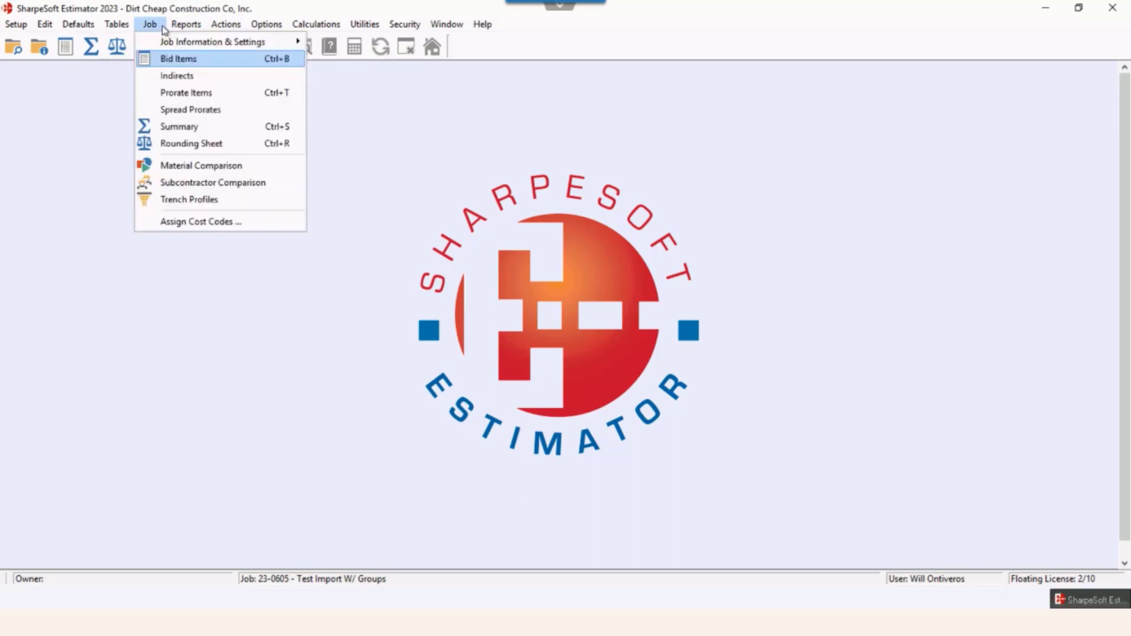
{"action": "left_click", "coordinate": [183, 60]}
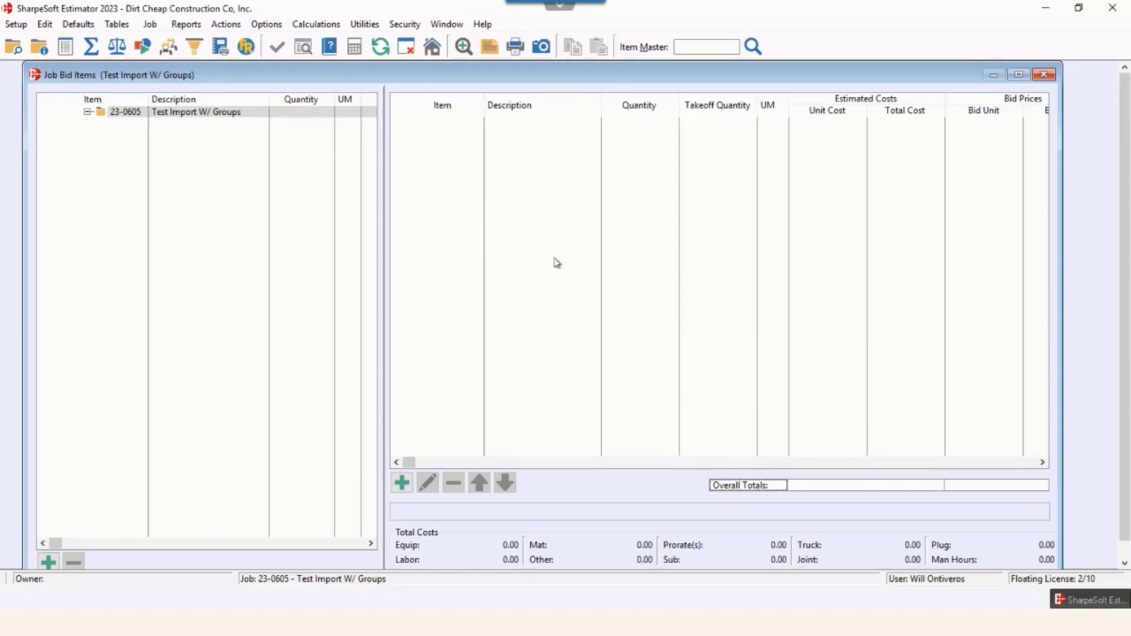
{"action": "right_click", "coordinate": [529, 199]}
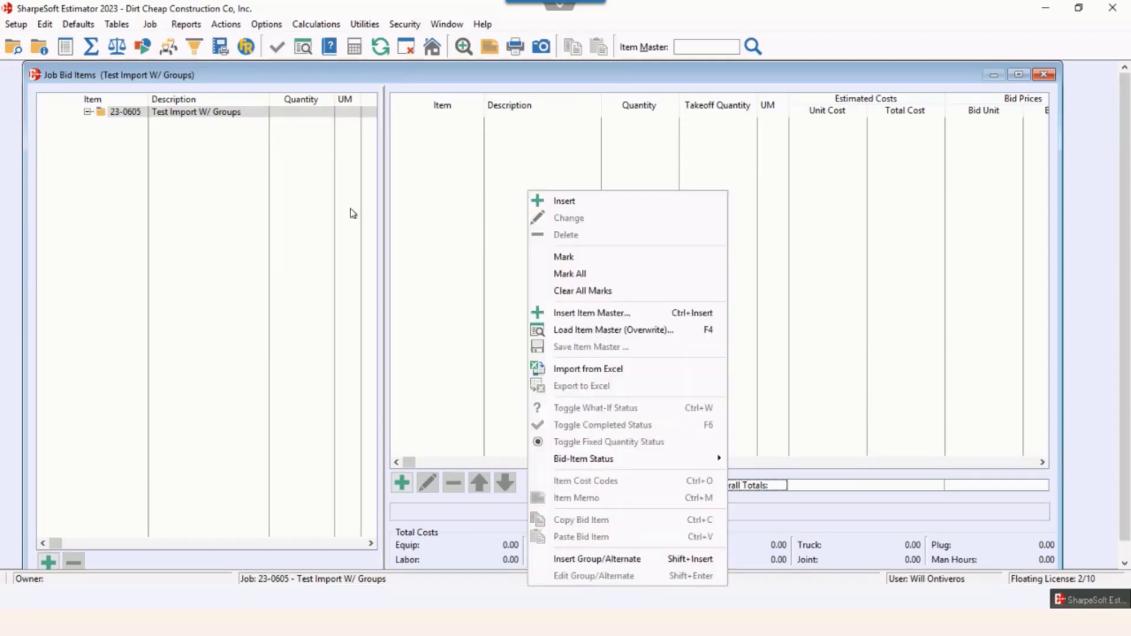
{"action": "key", "text": "alt+Tab"}
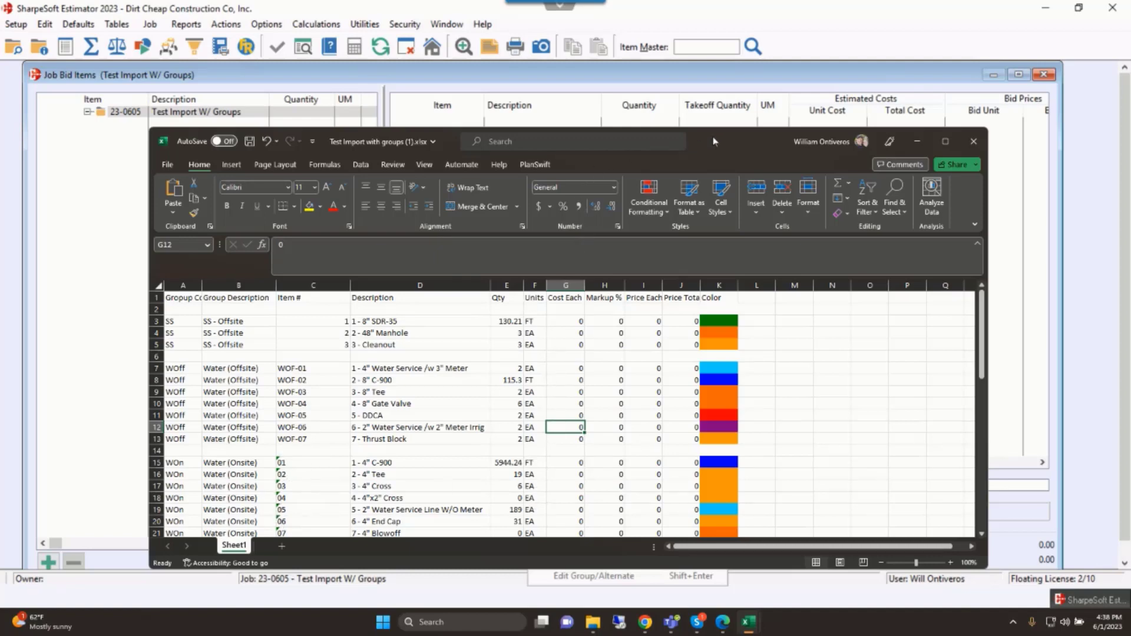
{"action": "left_click_drag", "start_coordinate": [714, 141], "coordinate": [0, 145]}
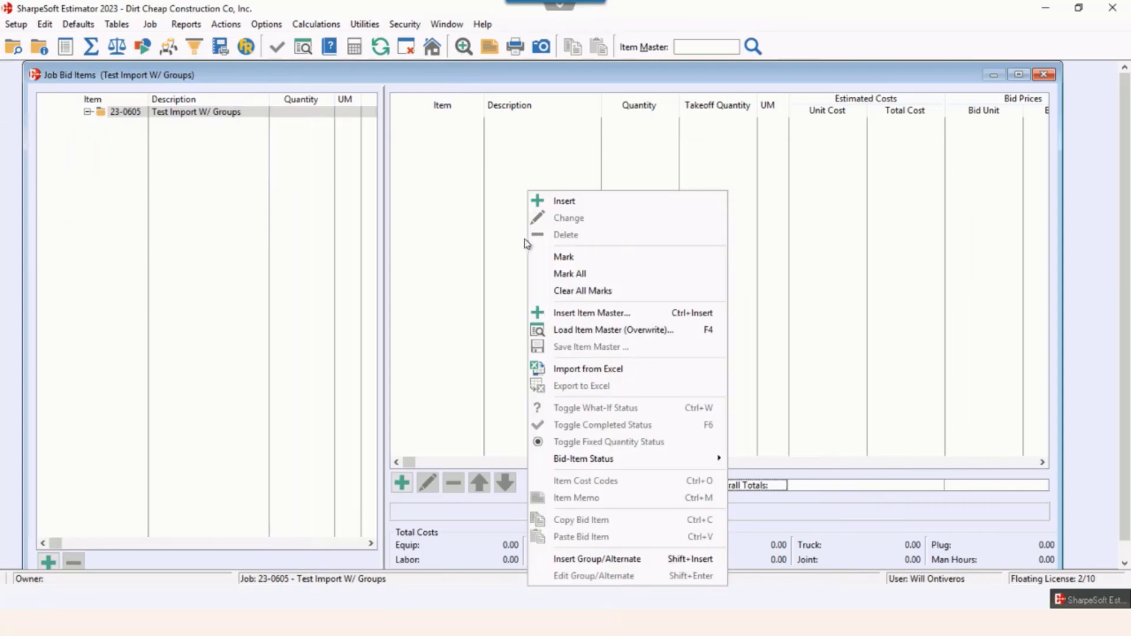
- Start Import from Excel and open the Test Import with groups workbook from Test Import > Test
{"action": "left_click", "coordinate": [599, 369]}
{"action": "left_click", "coordinate": [538, 353]}
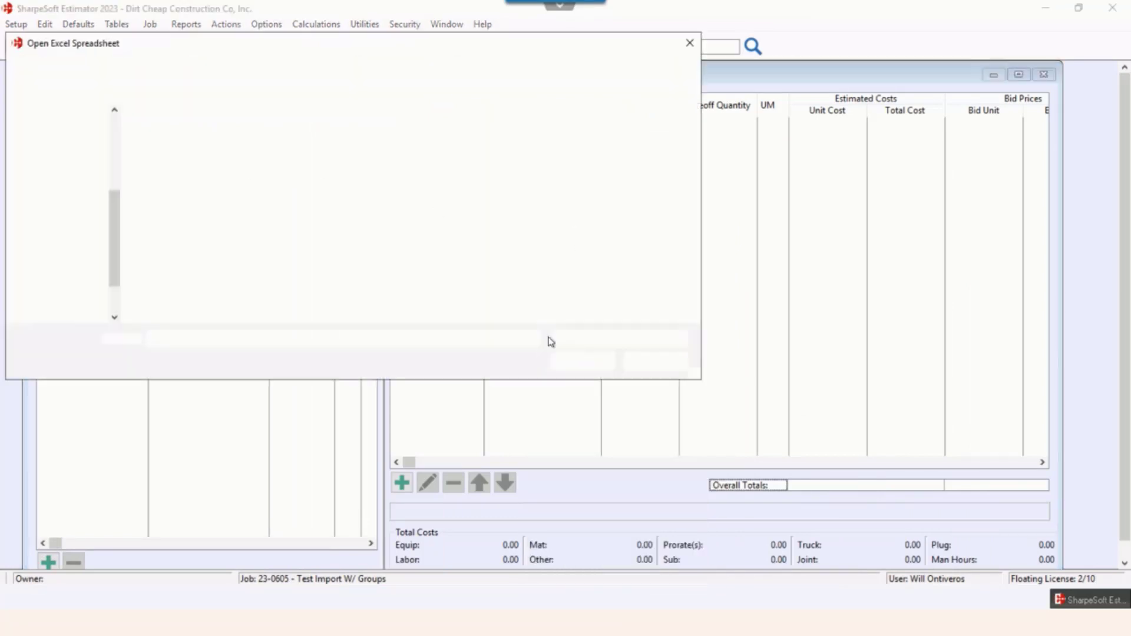
{"action": "double_click", "coordinate": [334, 156]}
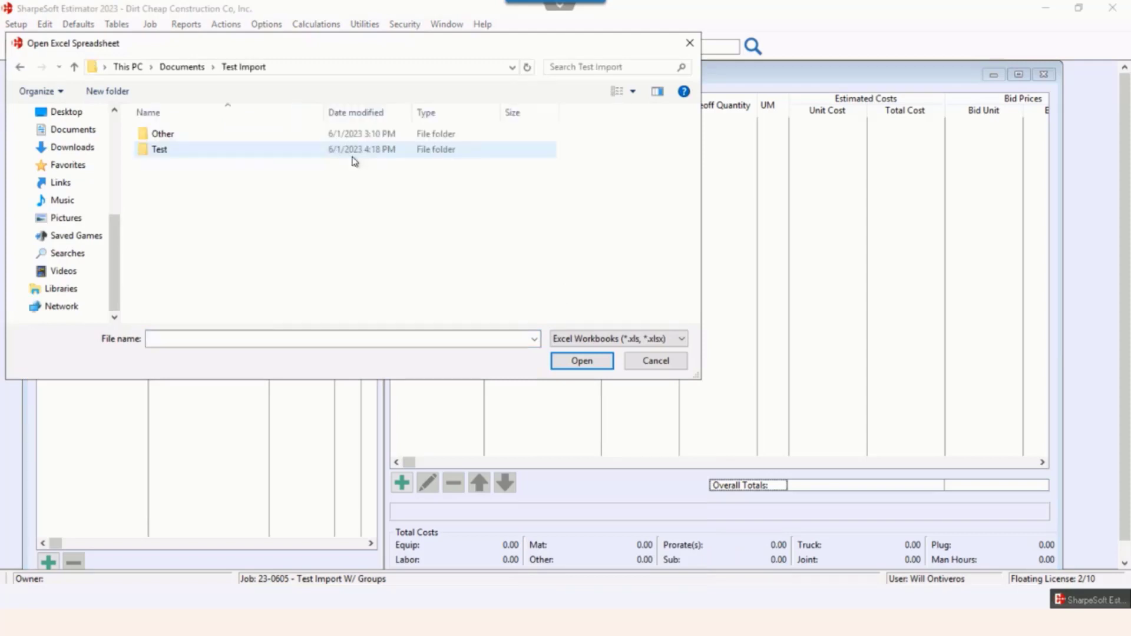
{"action": "double_click", "coordinate": [162, 149]}
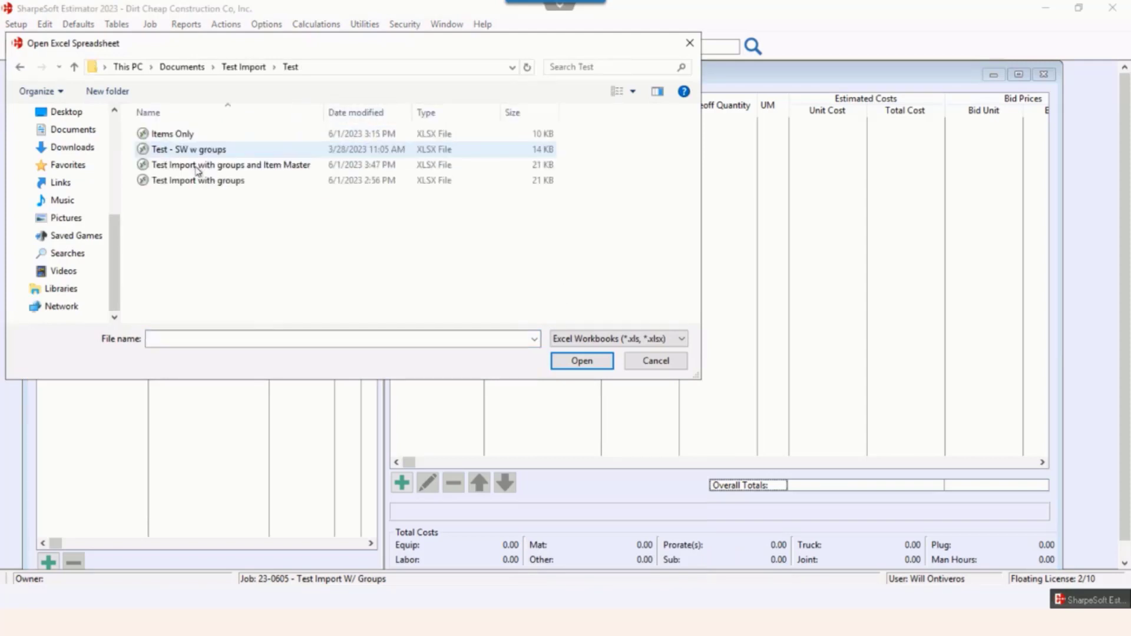
{"action": "left_click", "coordinate": [197, 182]}
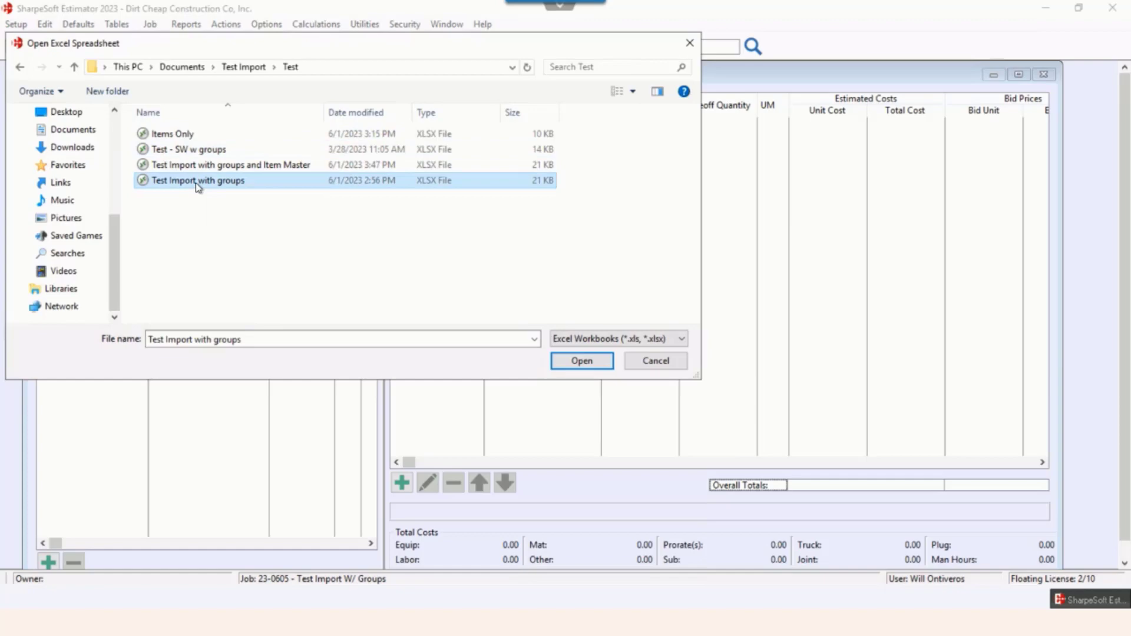
{"action": "double_click", "coordinate": [196, 183]}
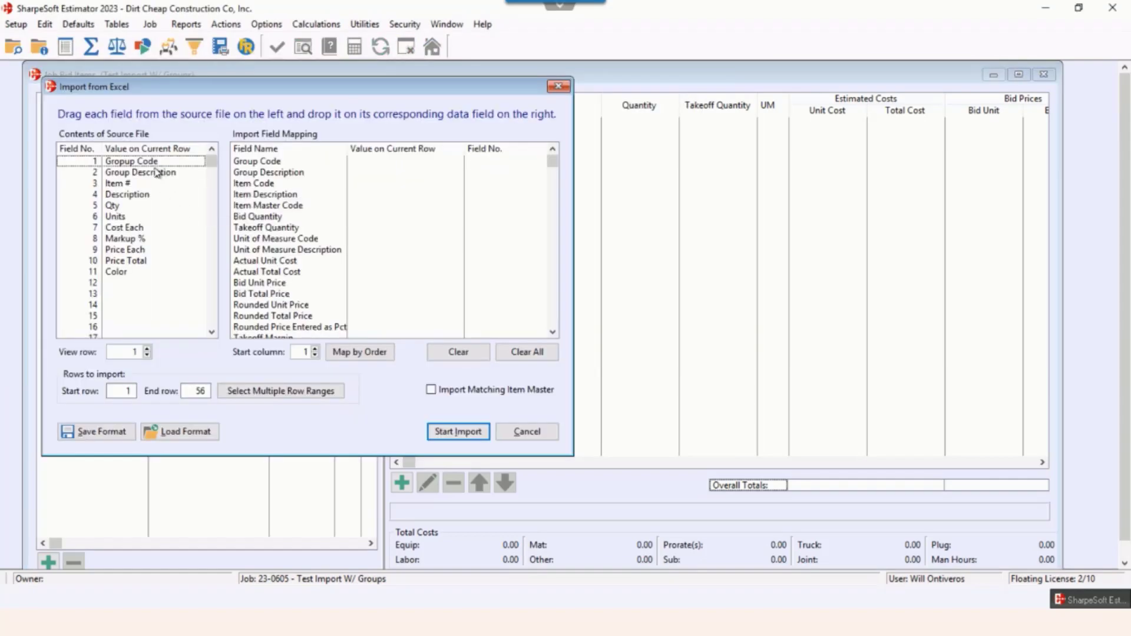
- Map columns Group Code, Group Description, Item #, Description, Qty and Units to their matching import fields
{"action": "left_click_drag", "start_coordinate": [155, 163], "coordinate": [377, 165]}
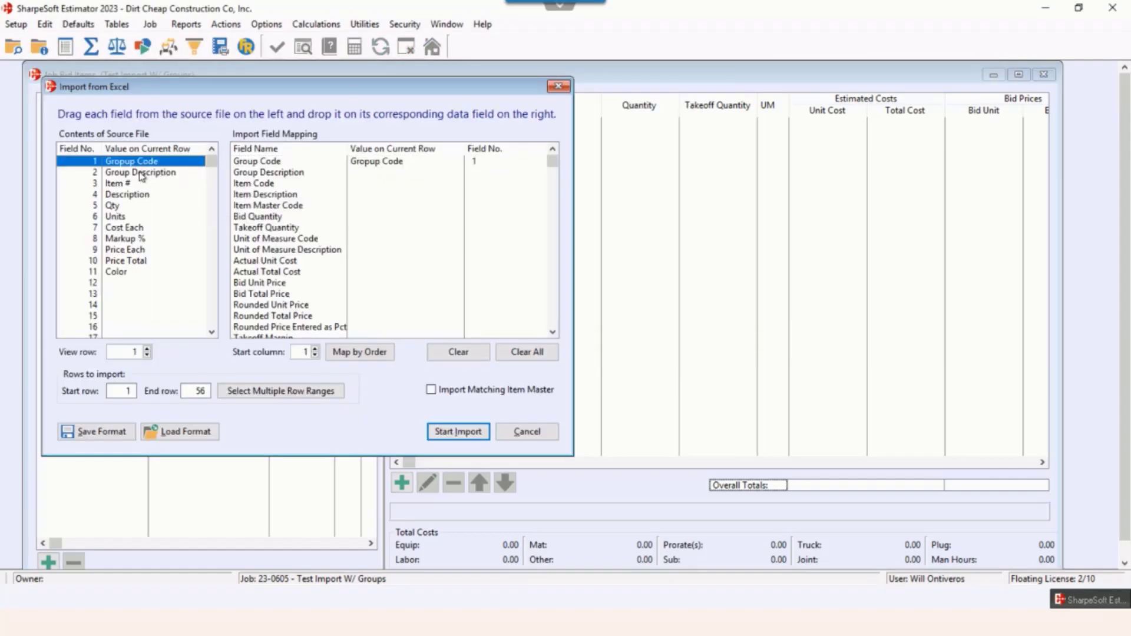
{"action": "left_click_drag", "start_coordinate": [141, 177], "coordinate": [362, 183]}
{"action": "left_click_drag", "start_coordinate": [164, 196], "coordinate": [364, 195]}
{"action": "left_click_drag", "start_coordinate": [118, 205], "coordinate": [375, 223]}
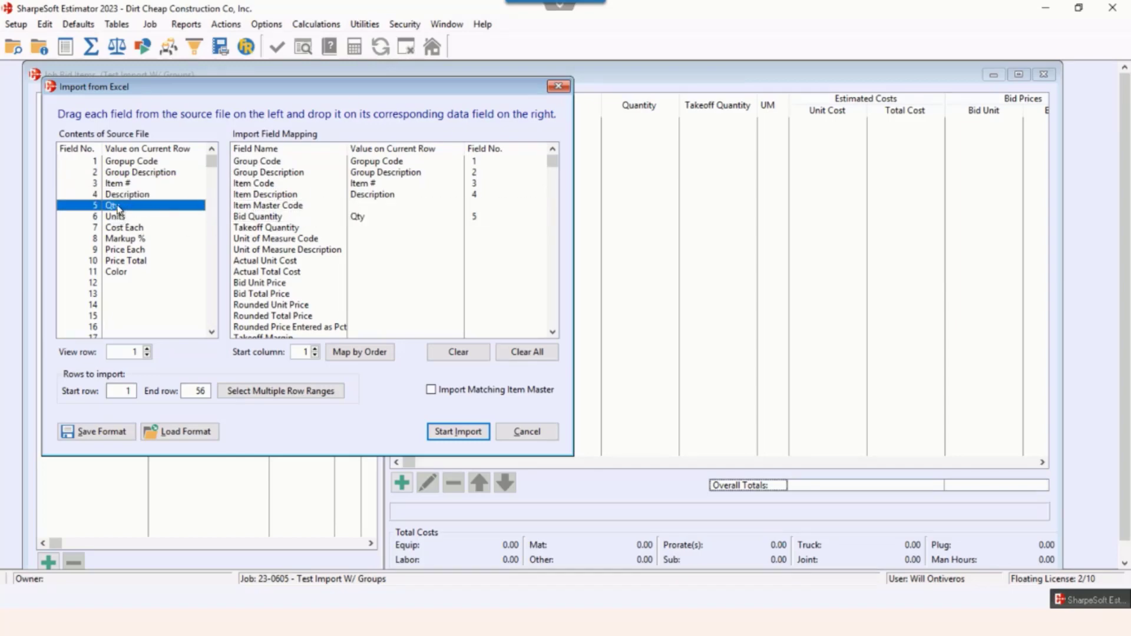
{"action": "left_click_drag", "start_coordinate": [118, 207], "coordinate": [362, 230]}
{"action": "left_click_drag", "start_coordinate": [123, 217], "coordinate": [359, 239]}
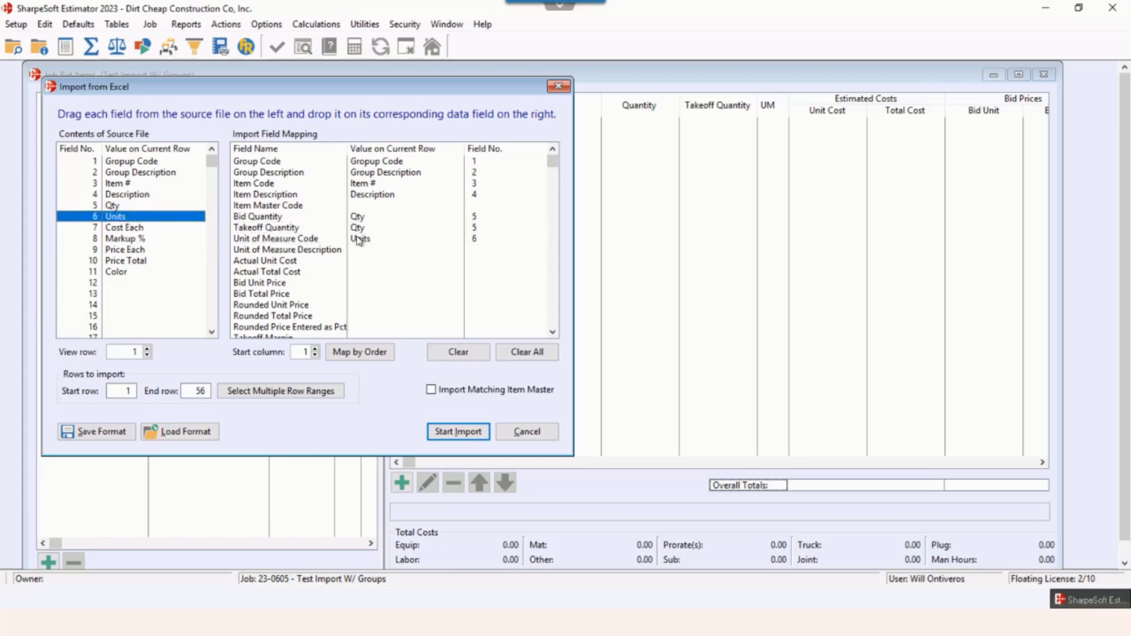
- Preview the first data rows, set Start row to 3 with End row 56, and run the import
{"action": "left_click", "coordinate": [147, 348]}
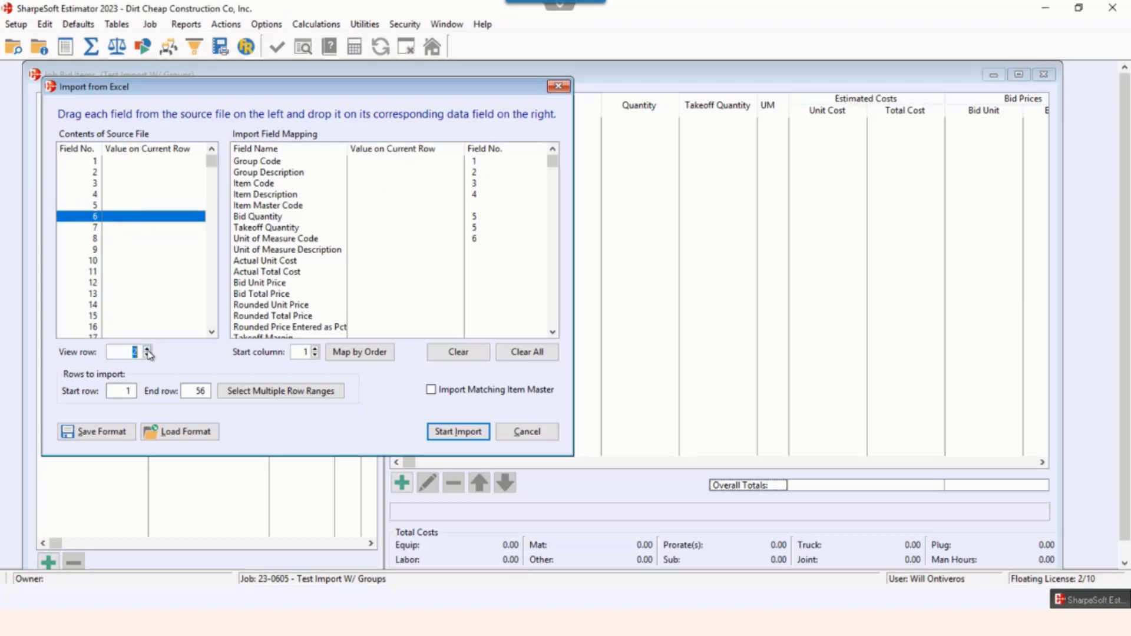
{"action": "left_click", "coordinate": [148, 351]}
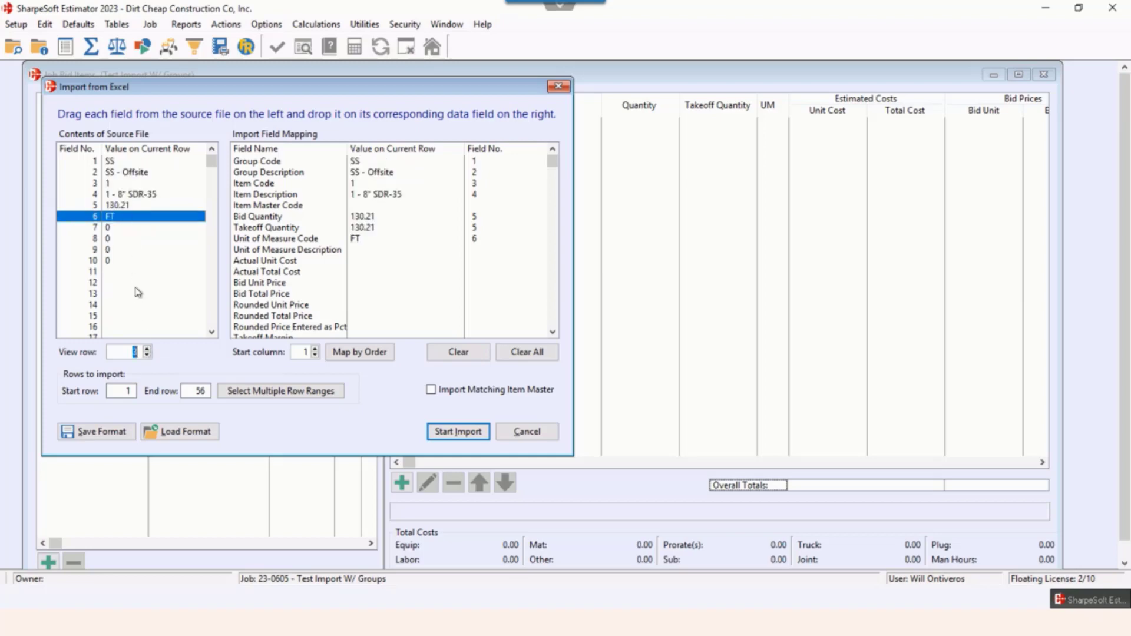
{"action": "left_click", "coordinate": [115, 394]}
{"action": "type", "text": "3"}
{"action": "left_click", "coordinate": [467, 434]}
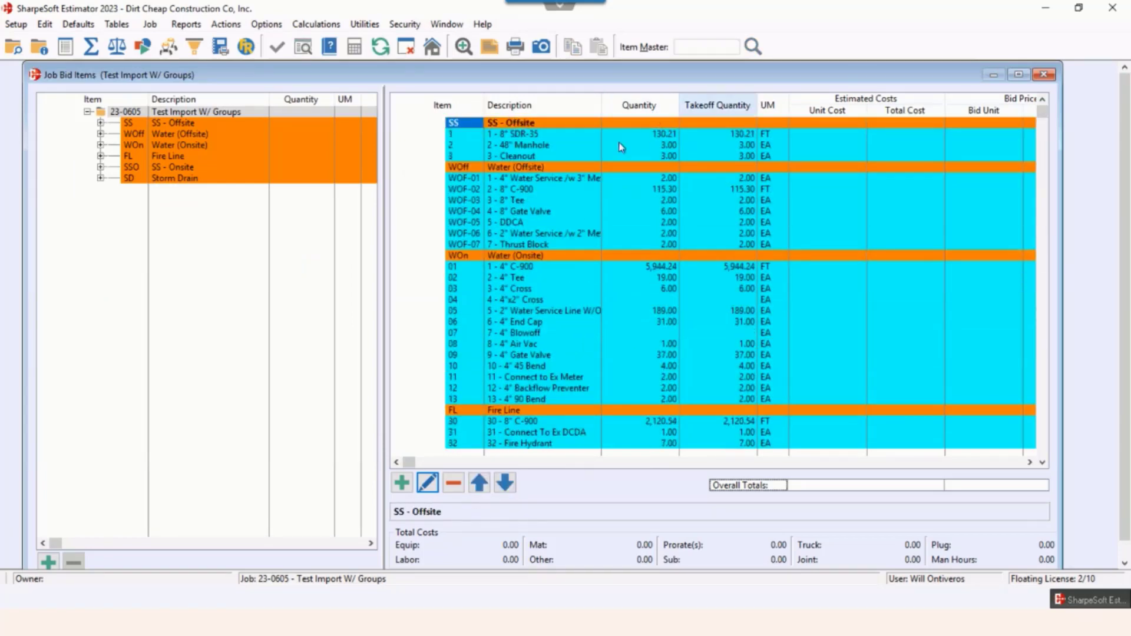
{"action": "left_click", "coordinate": [461, 136]}
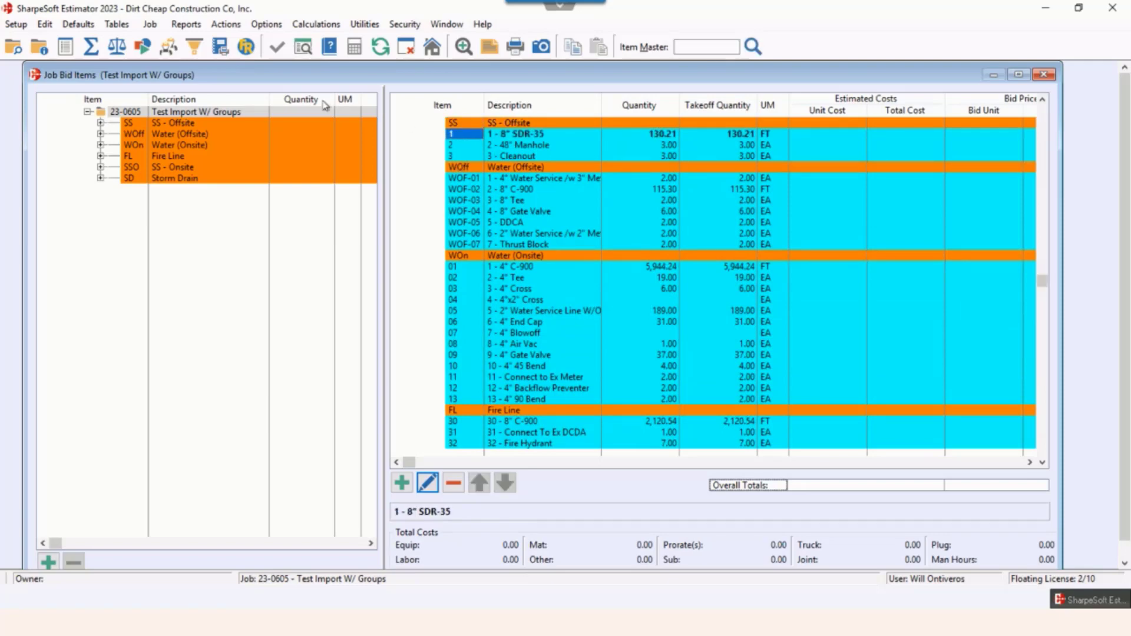
- Renumber item codes within the current group starting at 01, giving SS - Offsite items 01–03
{"action": "left_click", "coordinate": [227, 26]}
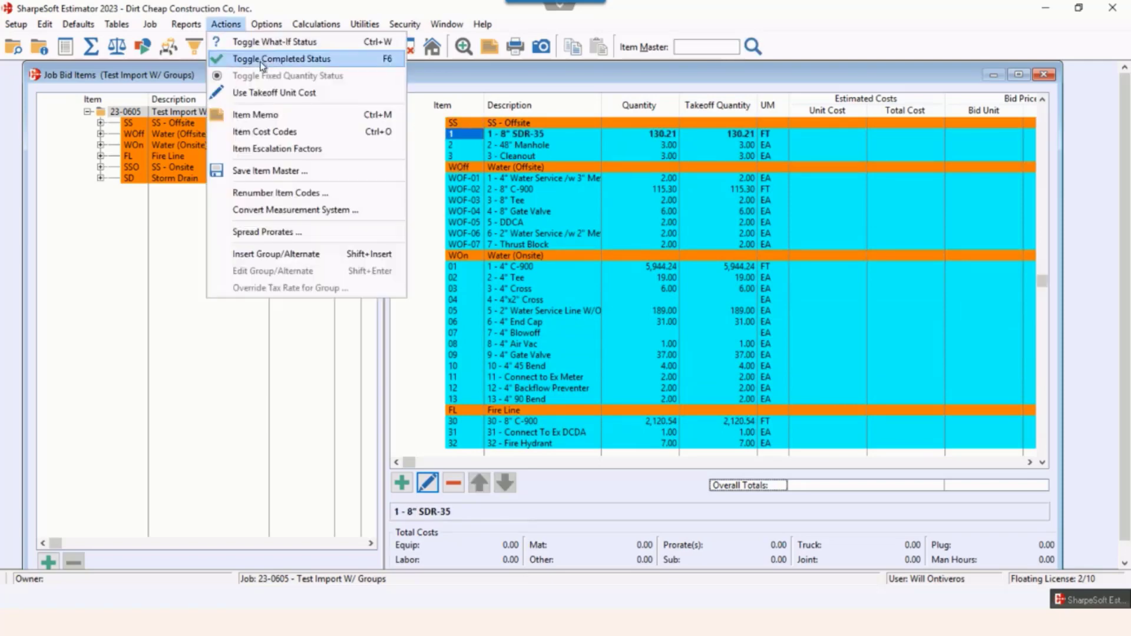
{"action": "left_click", "coordinate": [283, 194]}
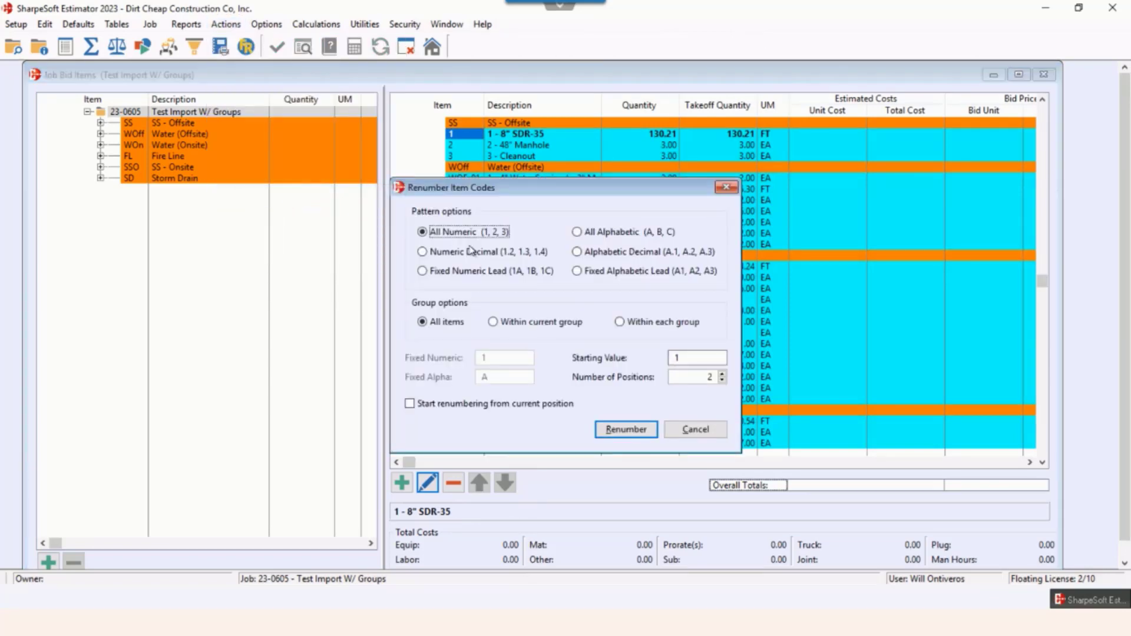
{"action": "left_click", "coordinate": [522, 320]}
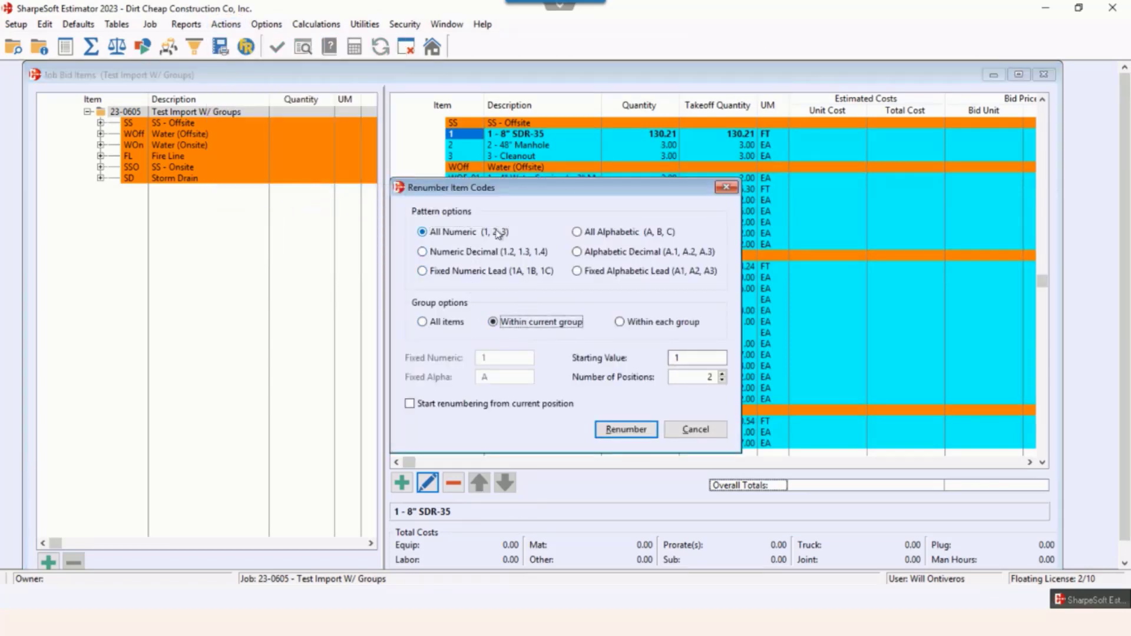
{"action": "left_click", "coordinate": [676, 361]}
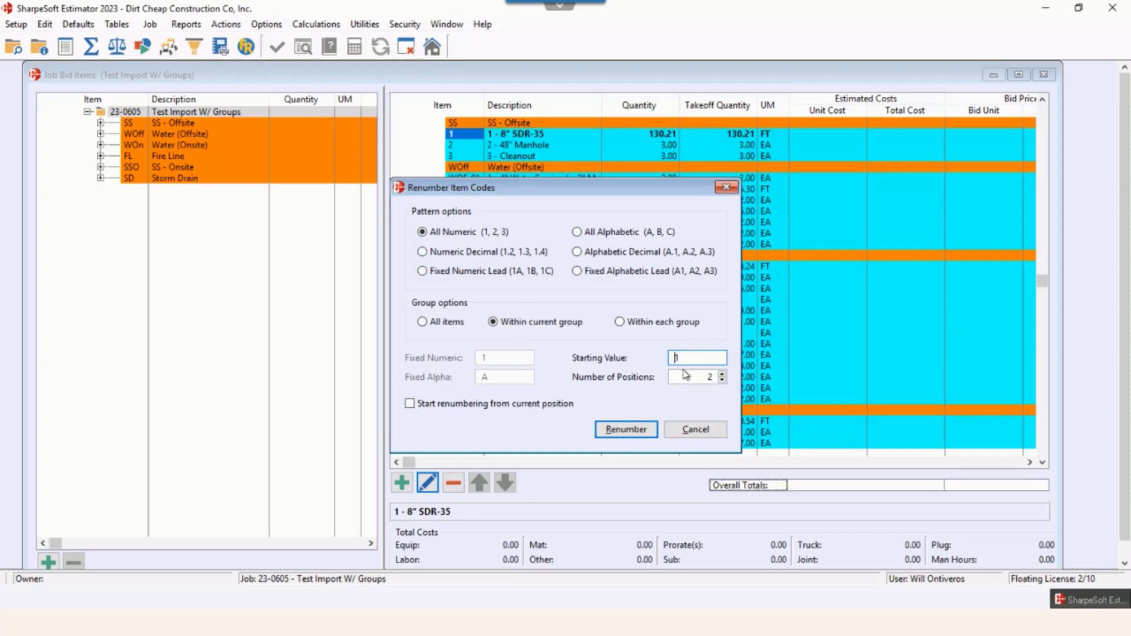
{"action": "type", "text": "0"}
{"action": "left_click", "coordinate": [635, 432]}
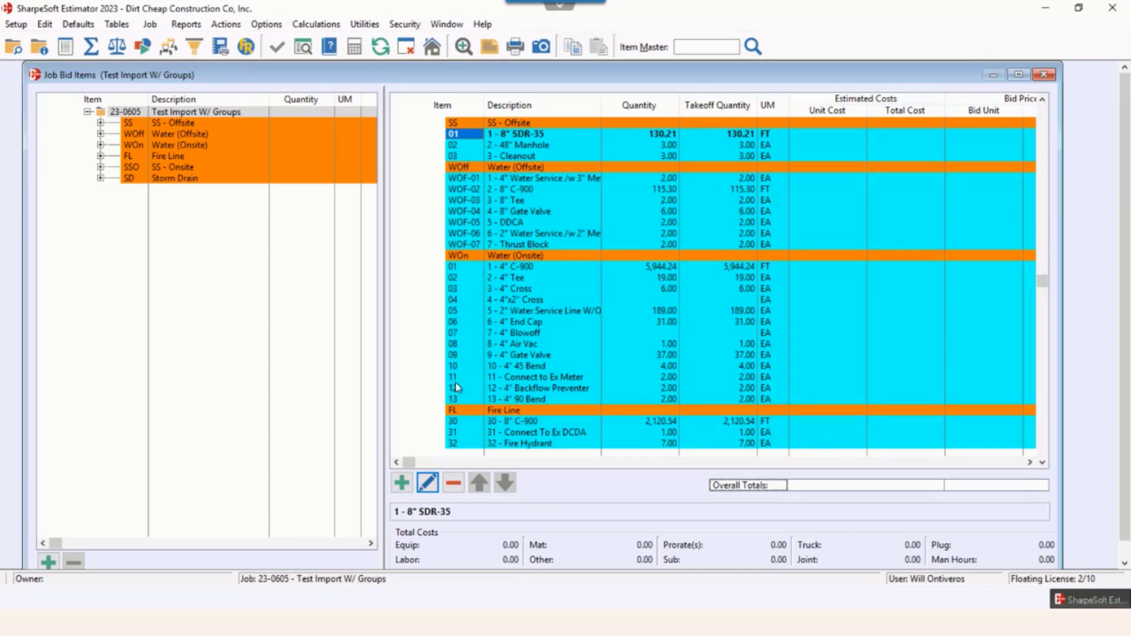
- Select Fire Line item 30 and renumber its group with fixed prefix FL from 01, giving FL01–FL05
{"action": "left_click", "coordinate": [458, 419]}
{"action": "key", "text": "Down"}
{"action": "key", "text": "Down"}
{"action": "key", "text": "Down"}
{"action": "key", "text": "Down"}
{"action": "key", "text": "Down"}
{"action": "key", "text": "Down"}
{"action": "key", "text": "Down"}
{"action": "key", "text": "Down"}
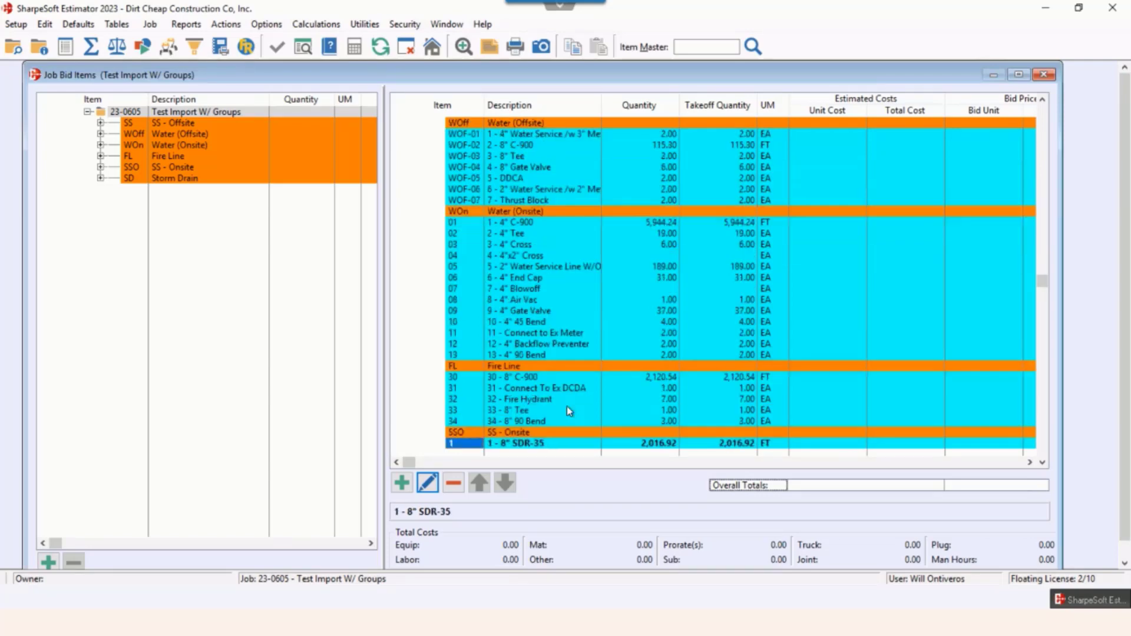
{"action": "left_click", "coordinate": [454, 345]}
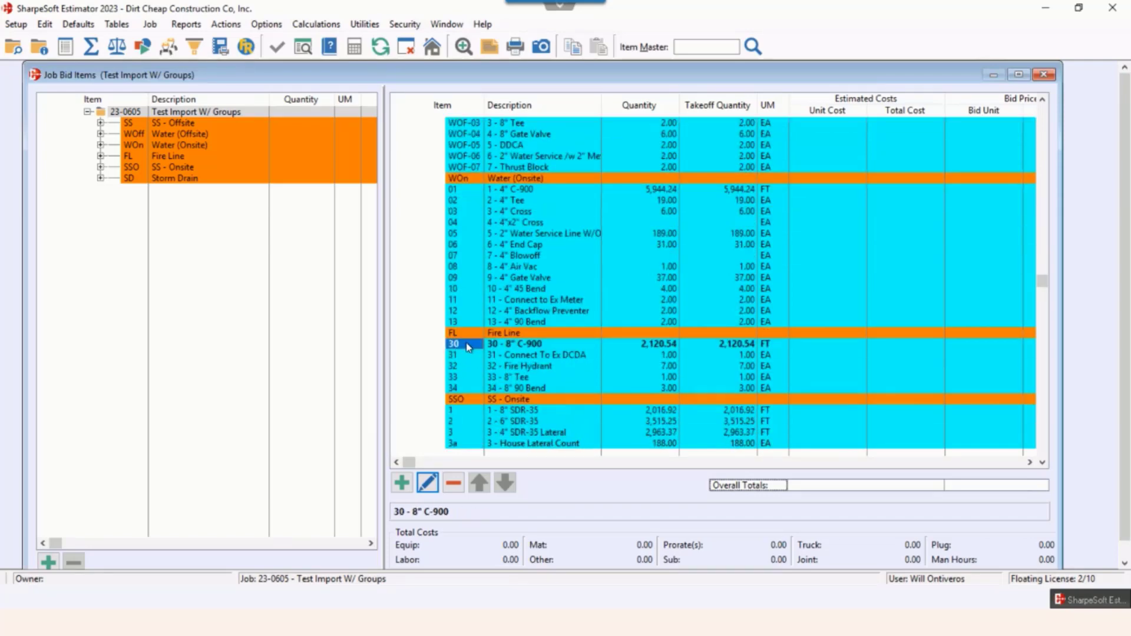
{"action": "left_click", "coordinate": [228, 25]}
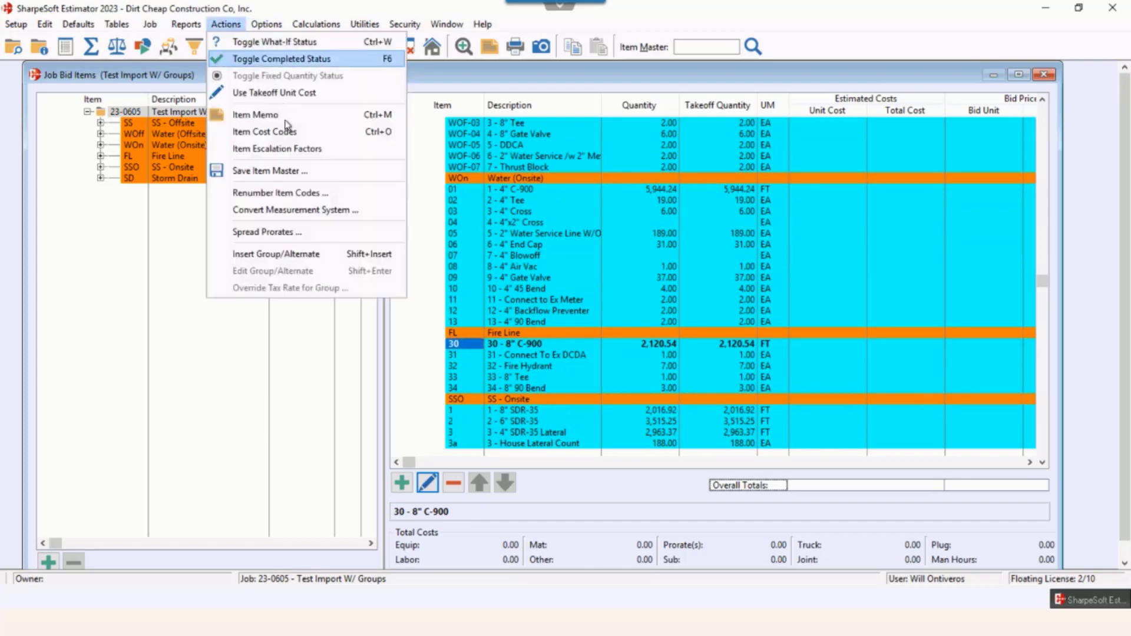
{"action": "left_click", "coordinate": [288, 195]}
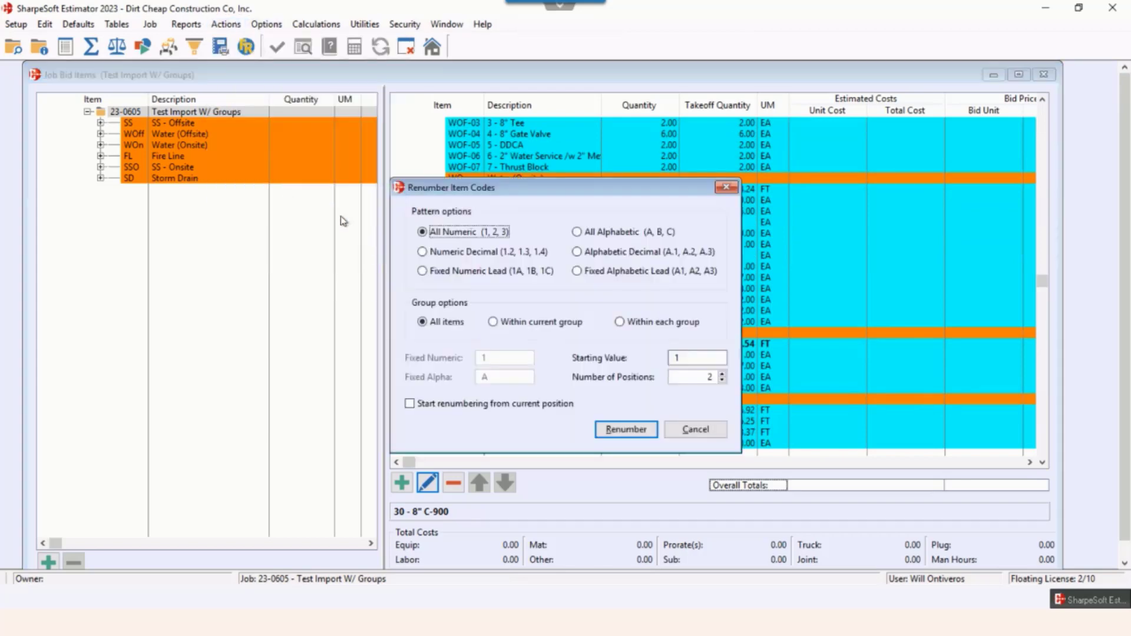
{"action": "left_click", "coordinate": [561, 323]}
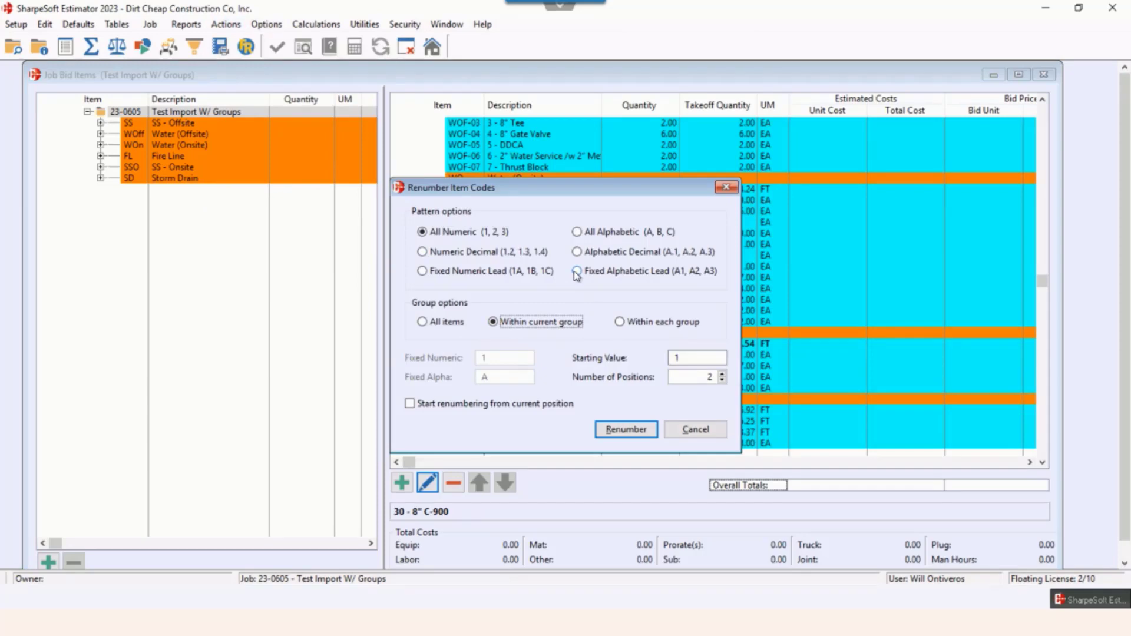
{"action": "left_click", "coordinate": [577, 272]}
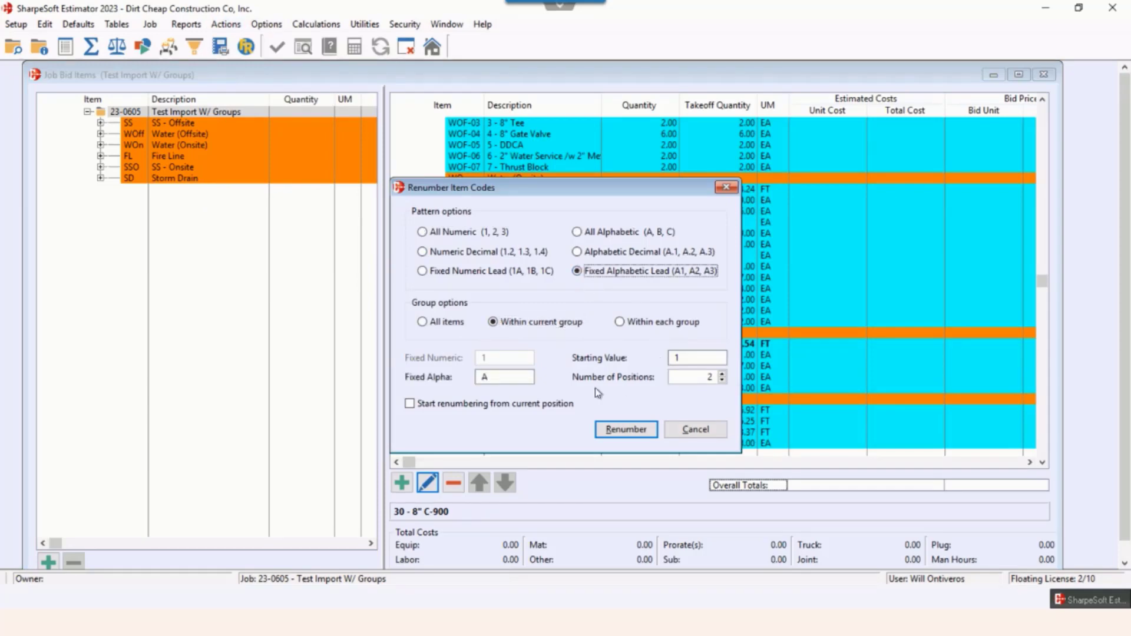
{"action": "left_click", "coordinate": [506, 379]}
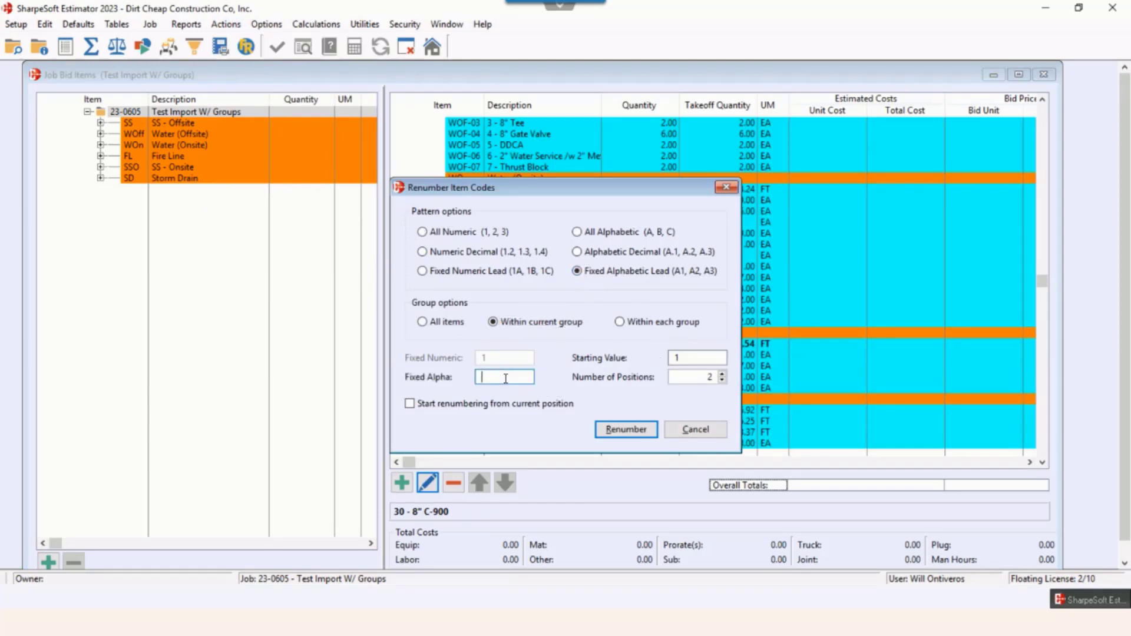
{"action": "type", "text": "FL"}
{"action": "key", "text": "Tab"}
{"action": "type", "text": "0"}
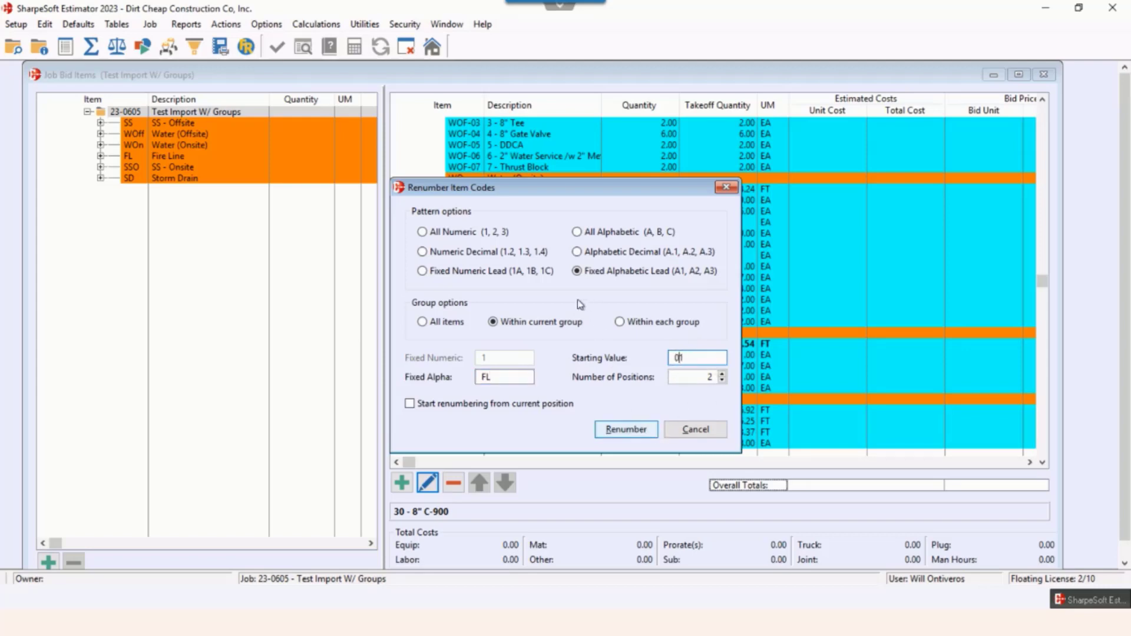
{"action": "left_click", "coordinate": [635, 433]}
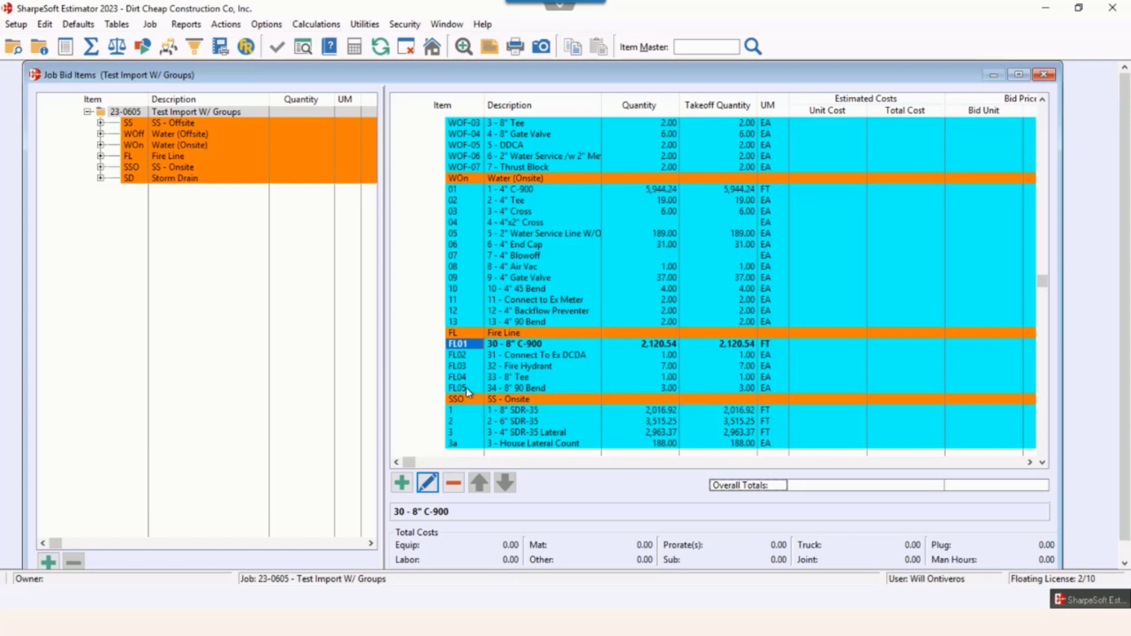
- Review the renumbered groups from the top, then close the Job Bid Items window
{"action": "key", "text": "Up"}
{"action": "key", "text": "Up"}
{"action": "key", "text": "Up"}
{"action": "key", "text": "Up"}
{"action": "key", "text": "Up"}
{"action": "key", "text": "Up"}
{"action": "key", "text": "Up"}
{"action": "key", "text": "Up"}
{"action": "key", "text": "Up"}
{"action": "key", "text": "Up"}
{"action": "key", "text": "Up"}
{"action": "key", "text": "Up"}
{"action": "key", "text": "Up"}
{"action": "key", "text": "Up"}
{"action": "key", "text": "Up"}
{"action": "key", "text": "Up"}
{"action": "key", "text": "Up"}
{"action": "key", "text": "Up"}
{"action": "key", "text": "Up"}
{"action": "key", "text": "Up"}
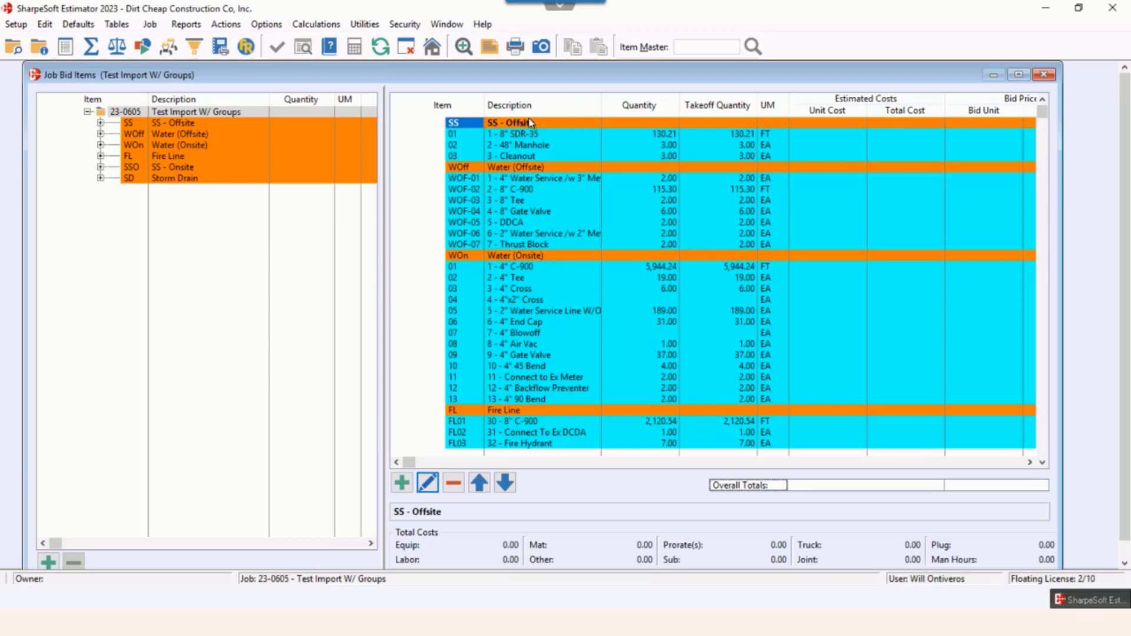
{"action": "left_click", "coordinate": [517, 169]}
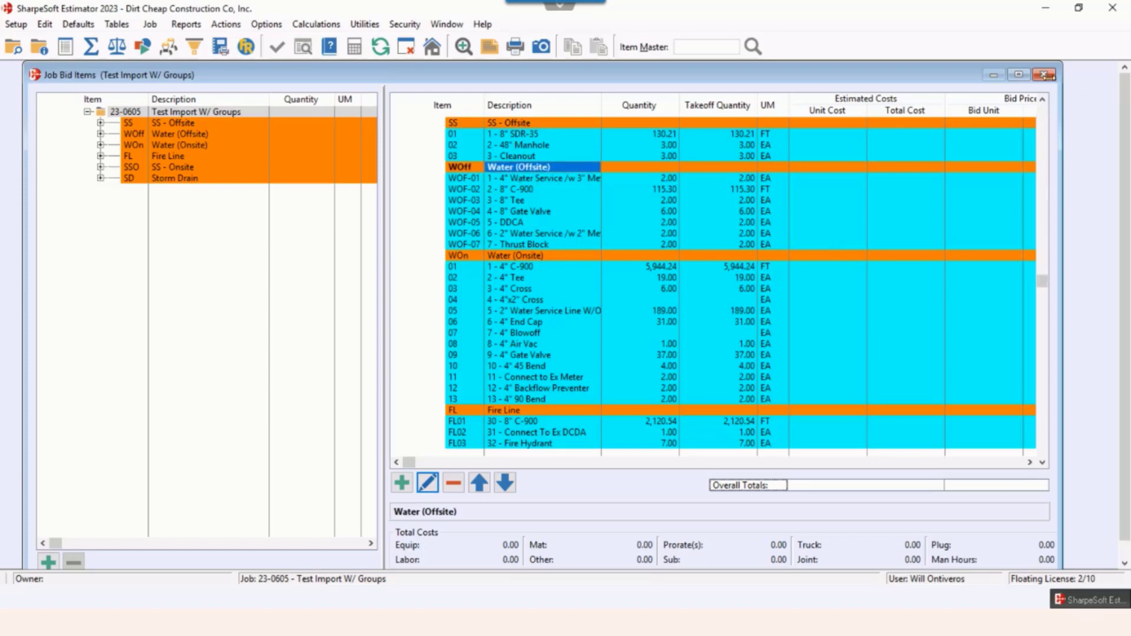
{"action": "key", "text": "Escape"}
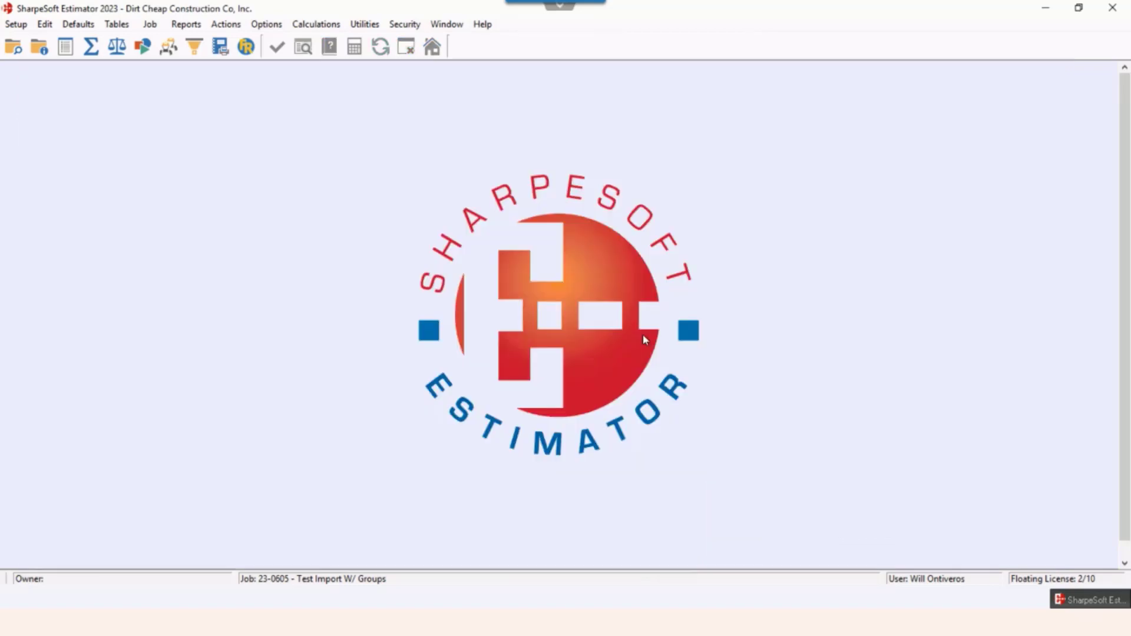